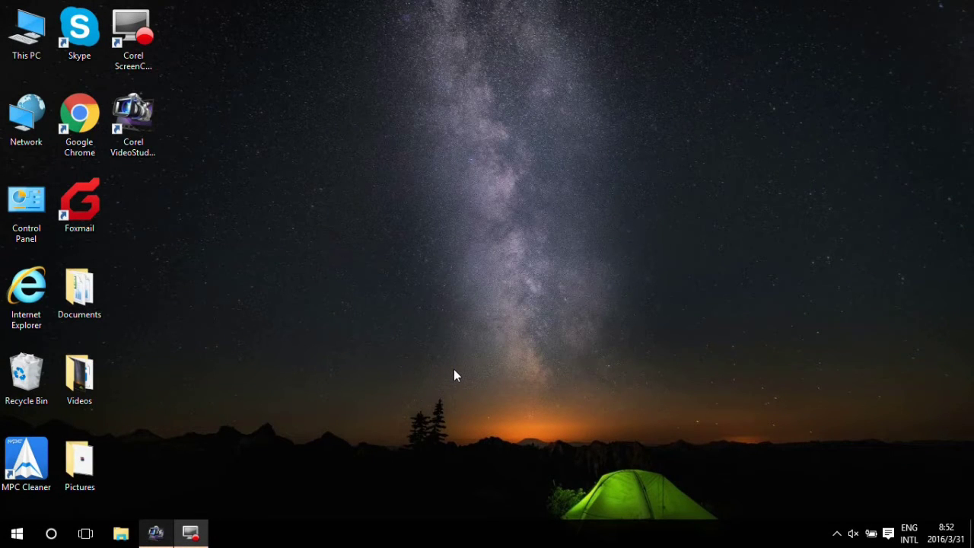
Open the Wi-Fi adapter's properties via the Network and Sharing Centre's adapter list.
{"action": "right_click", "coordinate": [33, 131]}
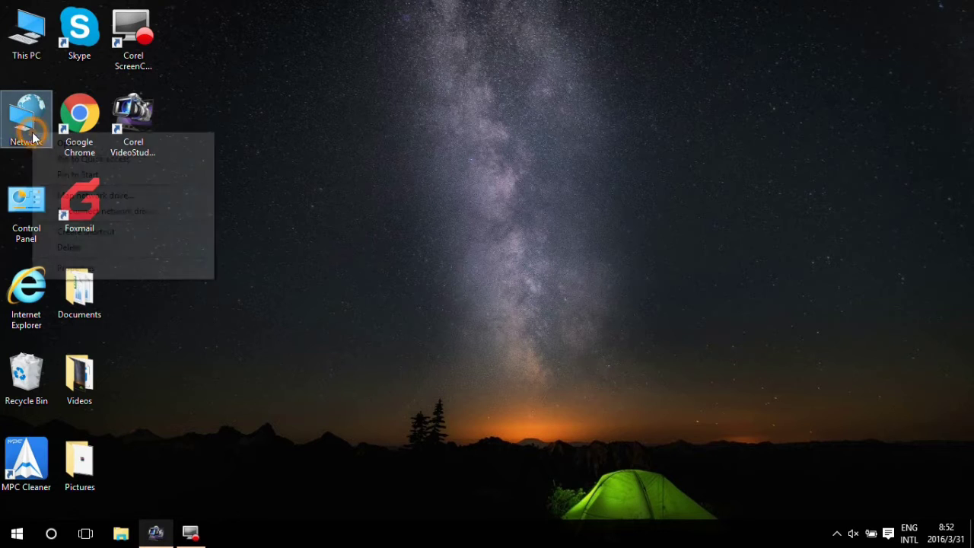
{"action": "left_click", "coordinate": [97, 267]}
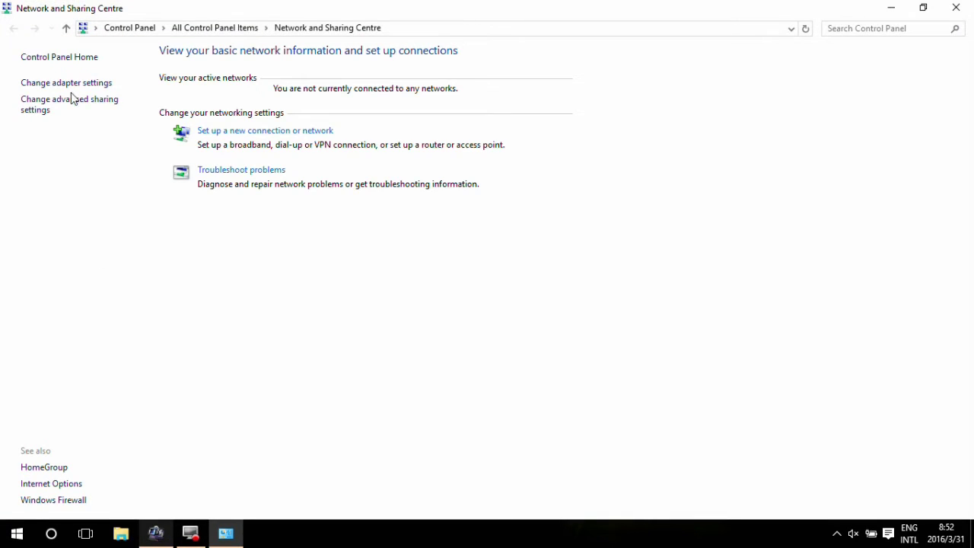
{"action": "left_click", "coordinate": [72, 83]}
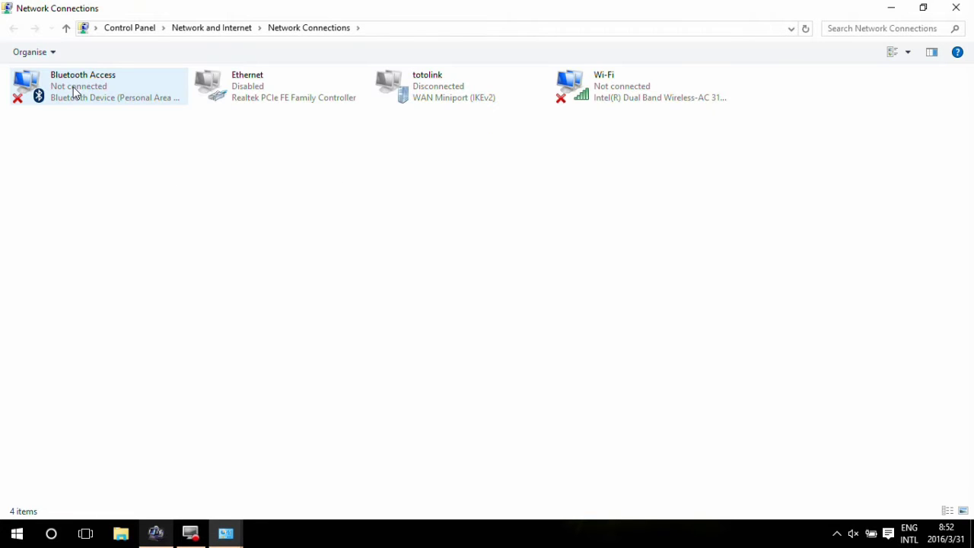
{"action": "right_click", "coordinate": [598, 91]}
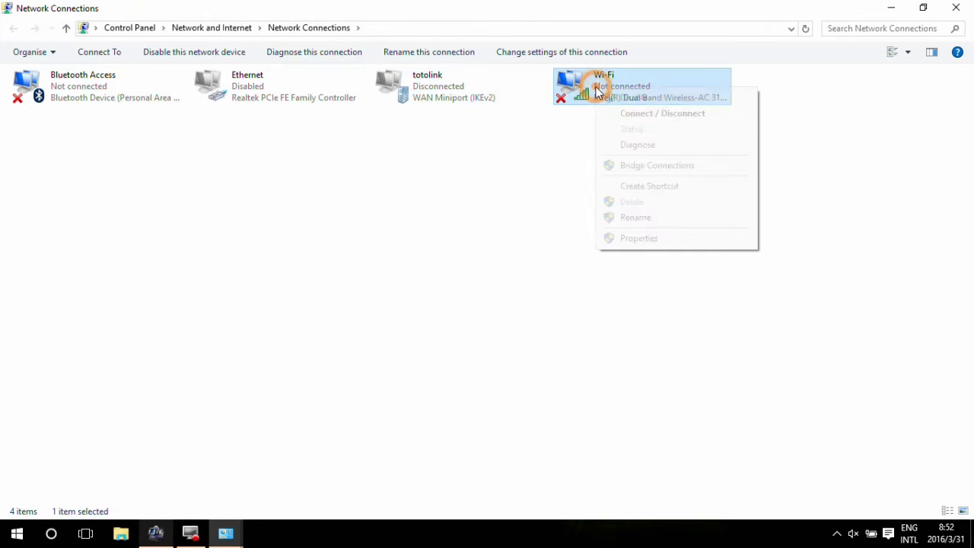
{"action": "left_click", "coordinate": [639, 239]}
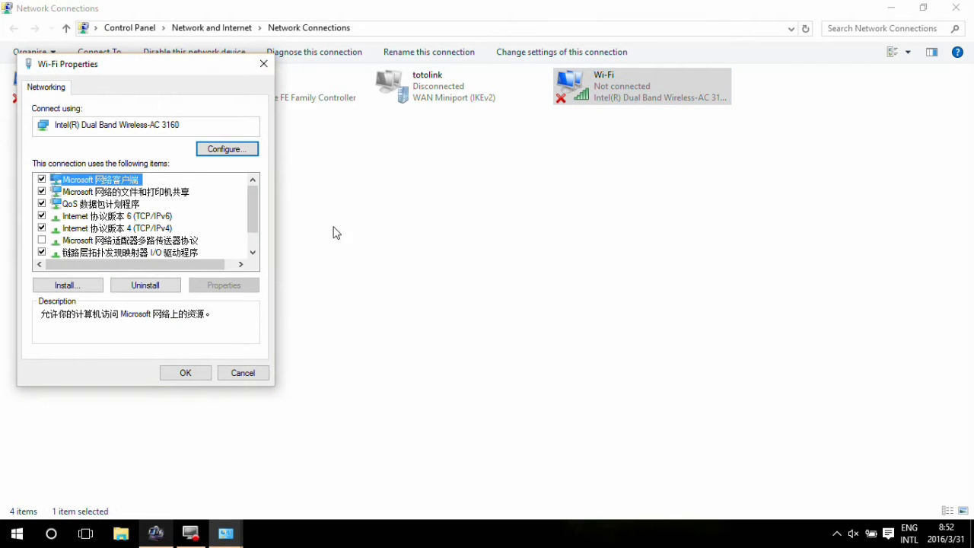
Set the Wi-Fi adapter's IPv4 to obtain an IP address automatically and close Network Connections.
{"action": "left_click", "coordinate": [127, 229]}
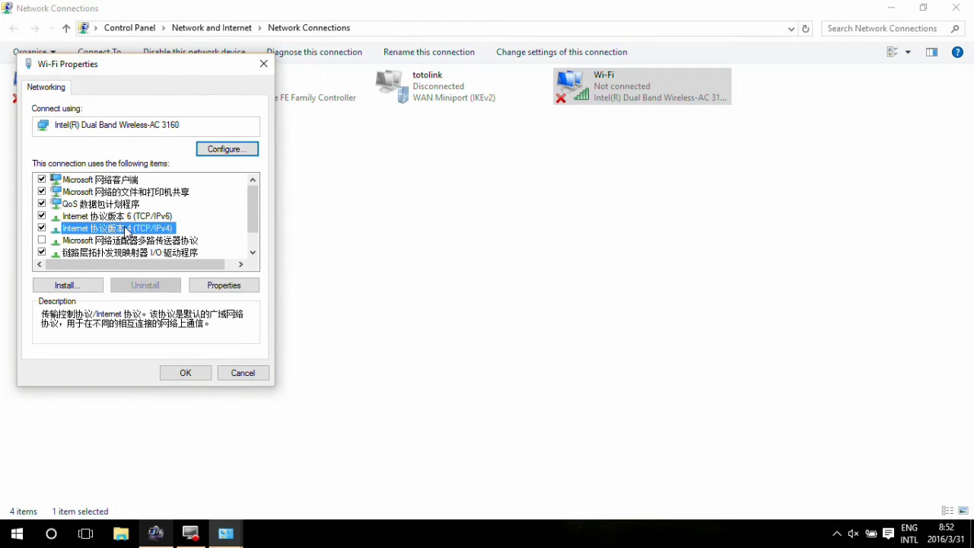
{"action": "double_click", "coordinate": [127, 228]}
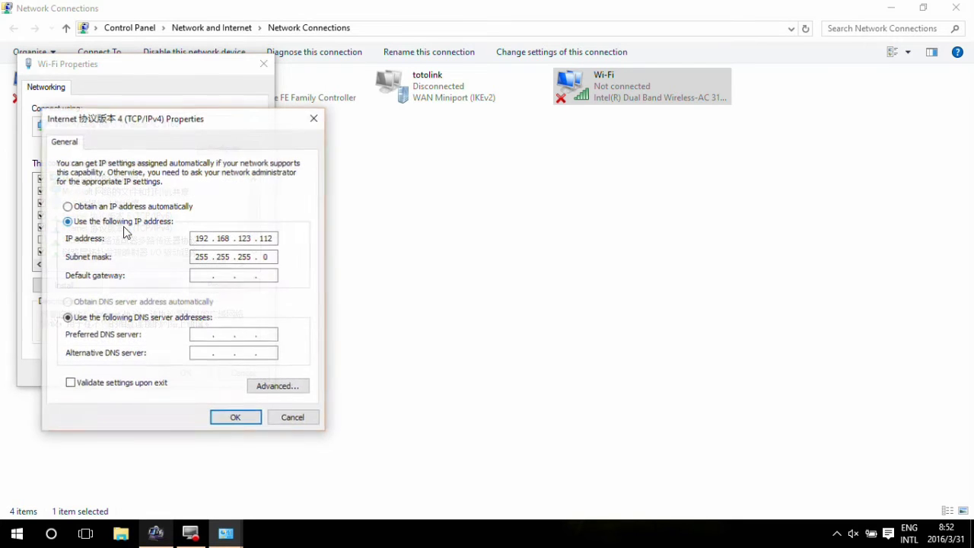
{"action": "left_click", "coordinate": [67, 207]}
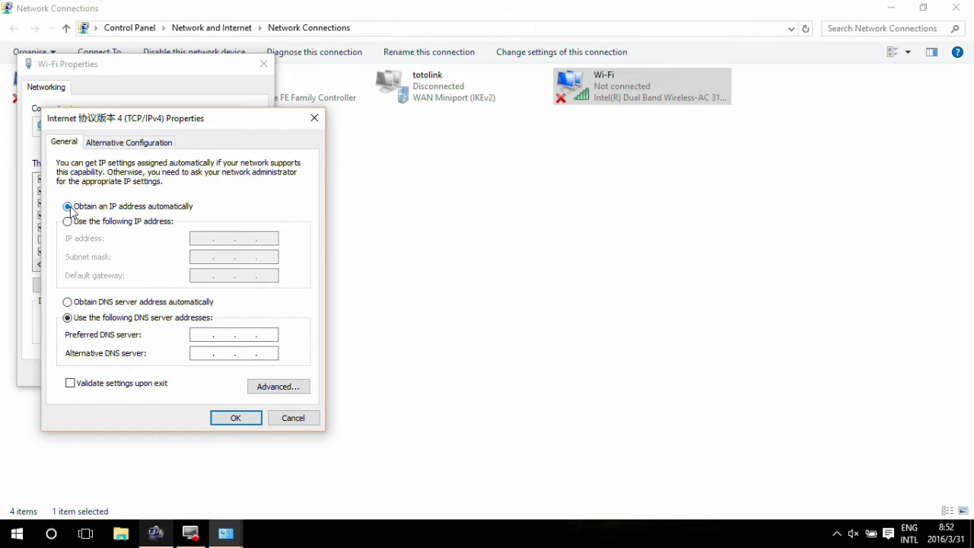
{"action": "left_click", "coordinate": [225, 418]}
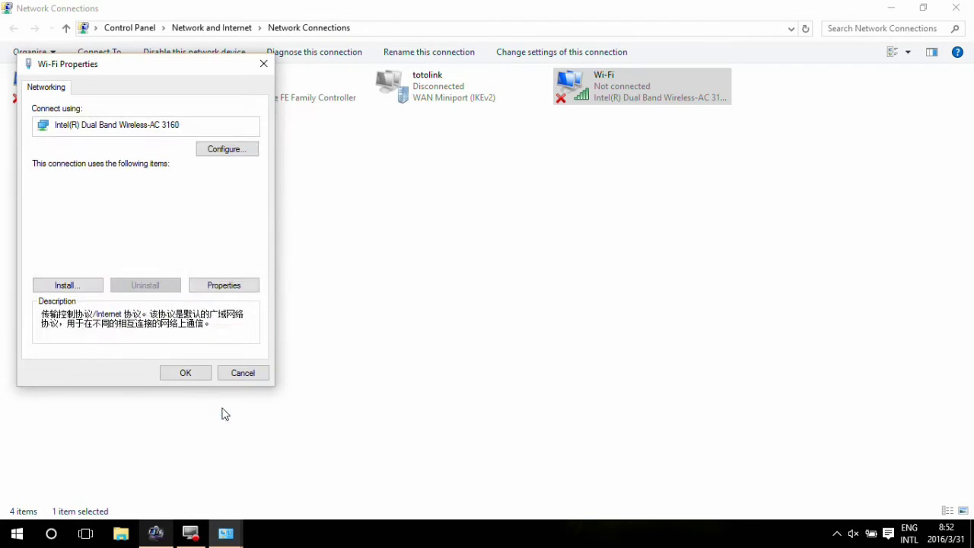
{"action": "left_click", "coordinate": [185, 372]}
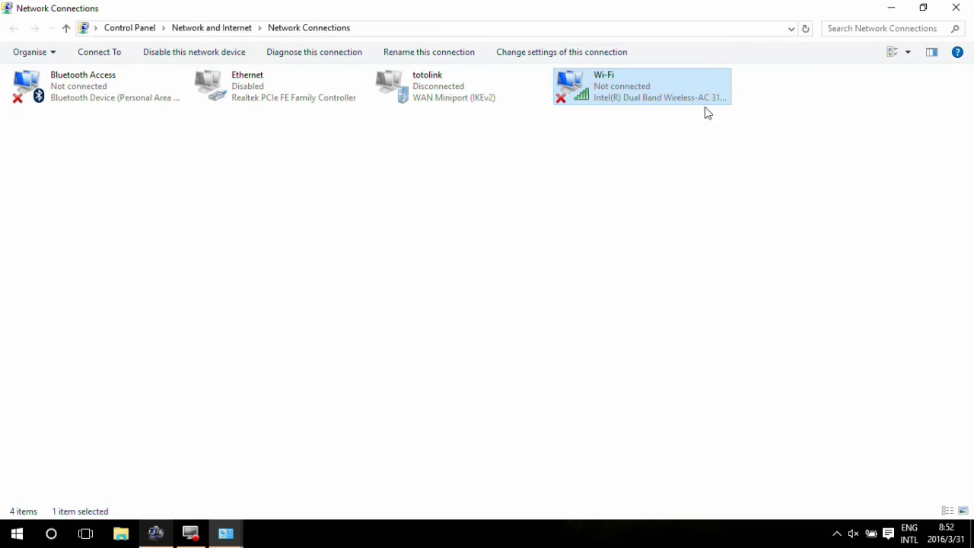
{"action": "left_click", "coordinate": [956, 7]}
Close the Network and Sharing Centre and join the open TOTOLINK_N300RT wireless network.
{"action": "left_click", "coordinate": [956, 7]}
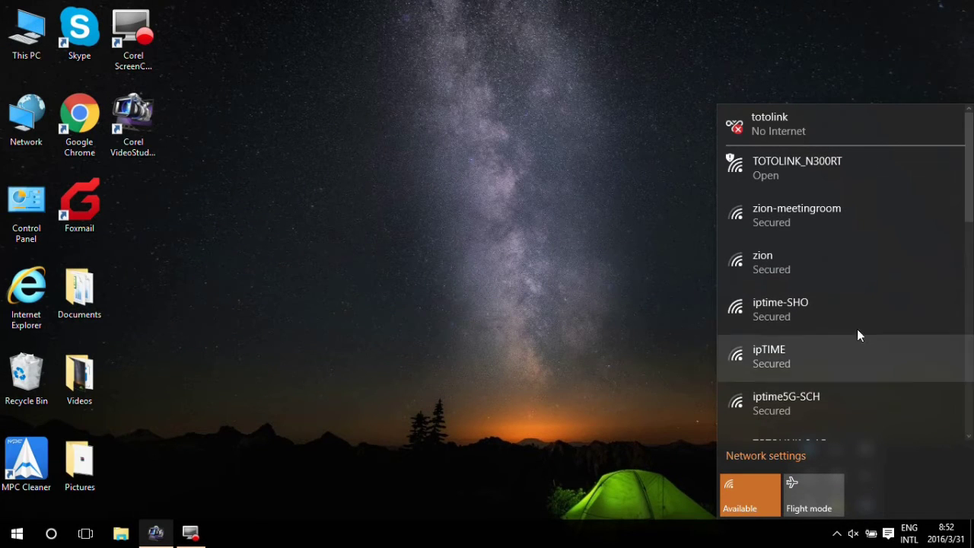
{"action": "left_click", "coordinate": [804, 175]}
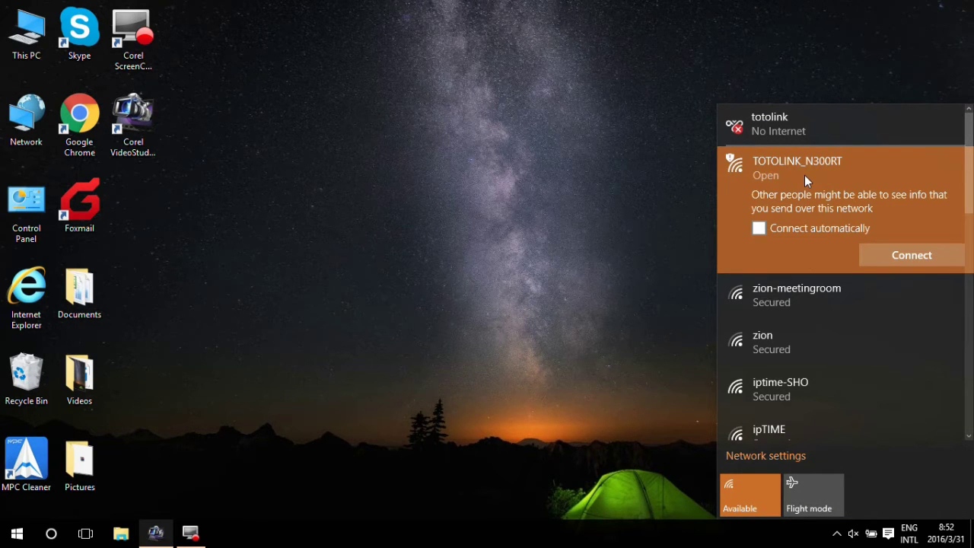
{"action": "left_click", "coordinate": [887, 252]}
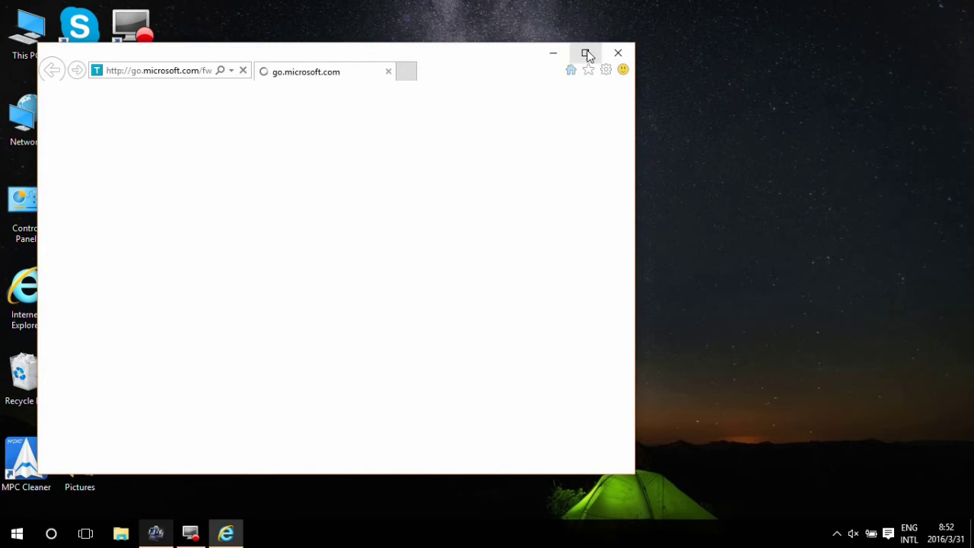
In a maximized Internet Explorer, go to 192.168.1.1 and log in with the admin username.
{"action": "left_click", "coordinate": [585, 52]}
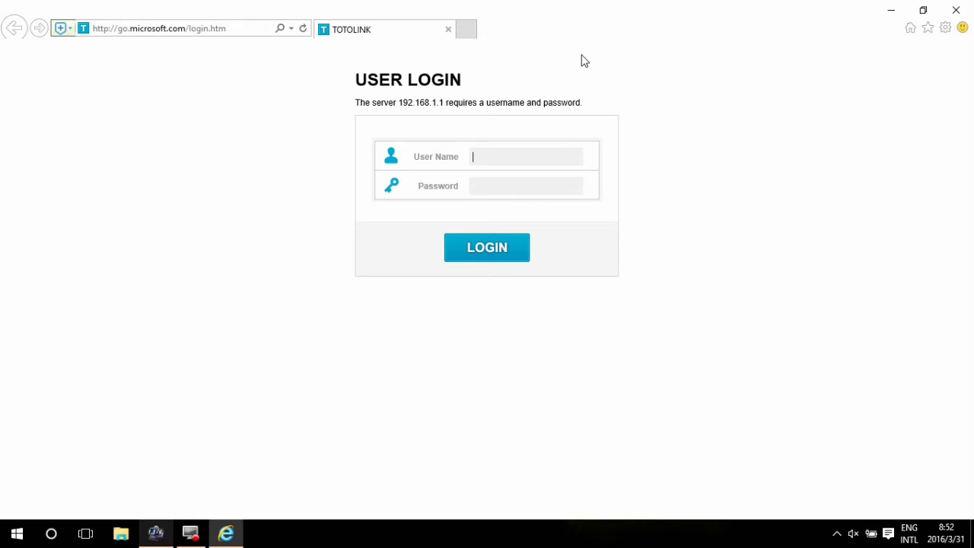
{"action": "left_click", "coordinate": [196, 27]}
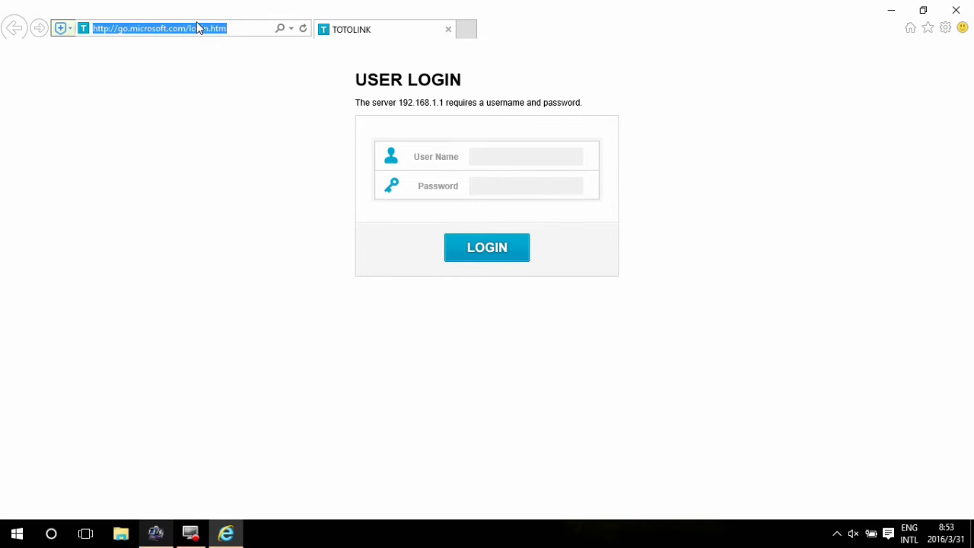
{"action": "type", "text": "192.168.1.1"}
{"action": "key", "text": "Return"}
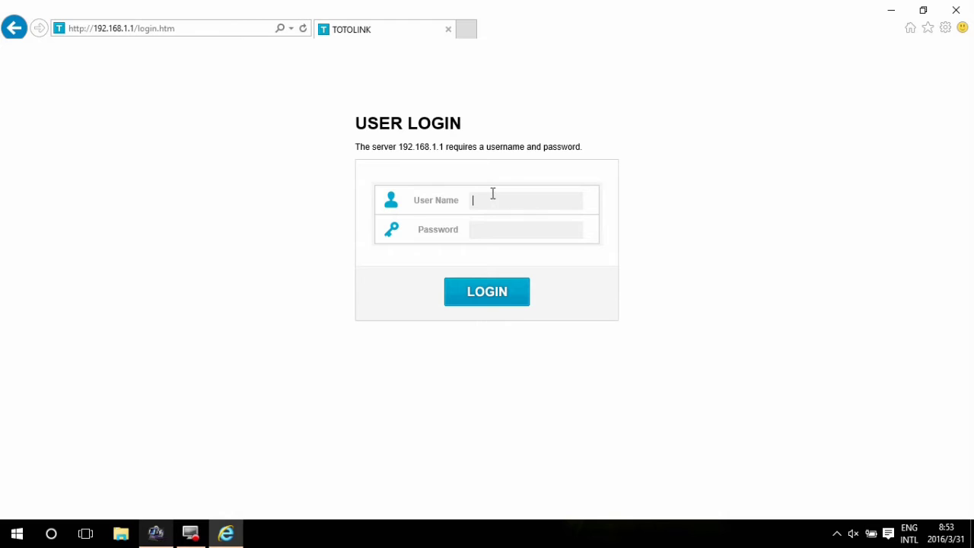
{"action": "type", "text": "adm"}
{"action": "type", "text": "ad"}
{"action": "left_click", "coordinate": [493, 295]}
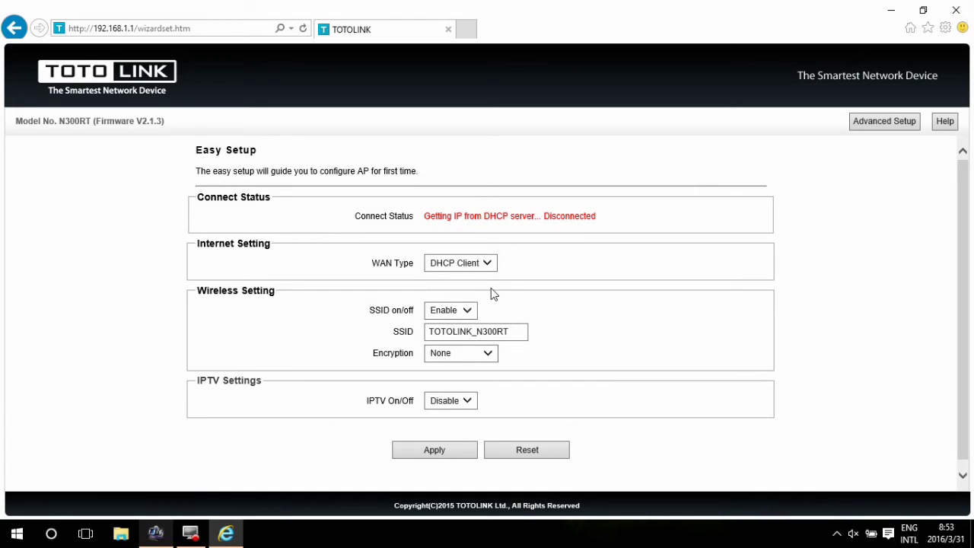
Choose PPPoE as the WAN type and enter the broadband account's user name and password.
{"action": "left_click", "coordinate": [489, 266]}
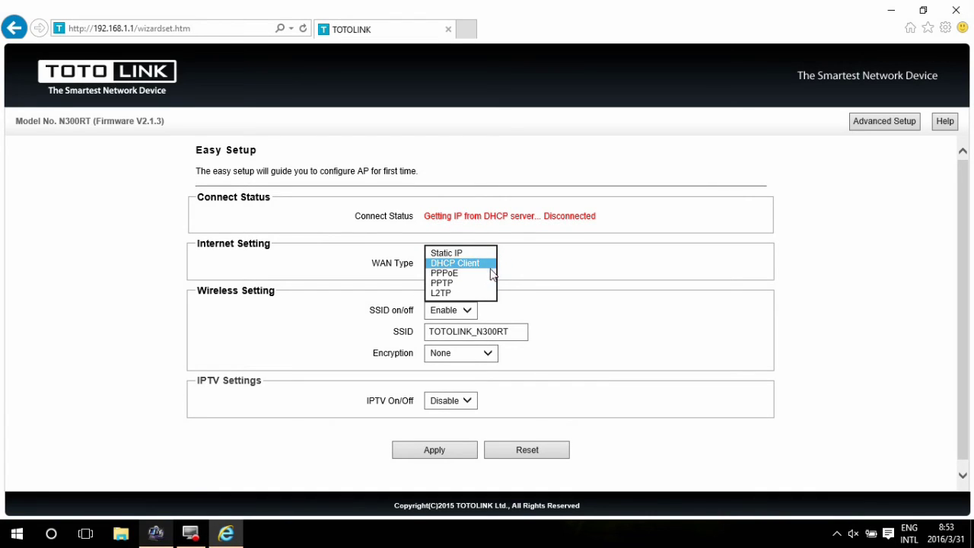
{"action": "left_click", "coordinate": [477, 273]}
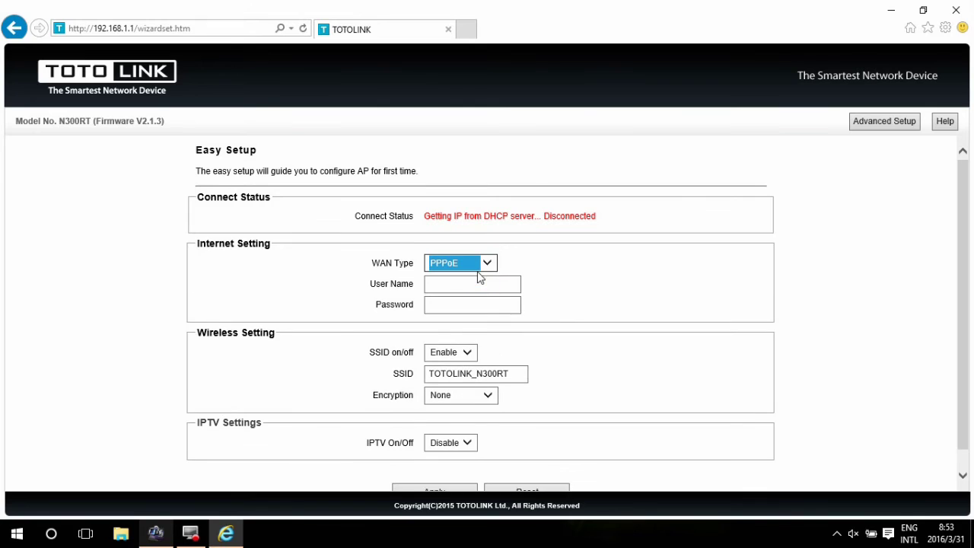
{"action": "left_click", "coordinate": [472, 284]}
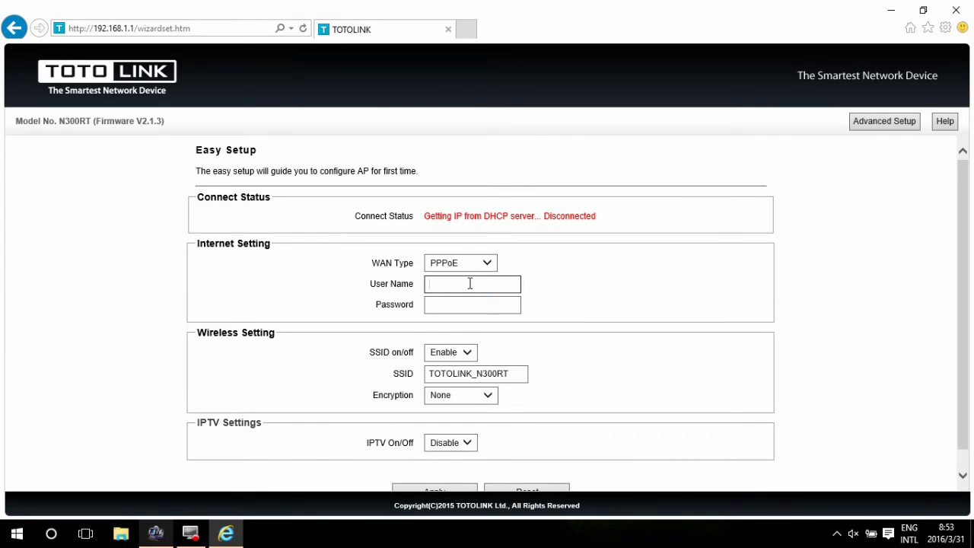
{"action": "key", "text": "Tab"}
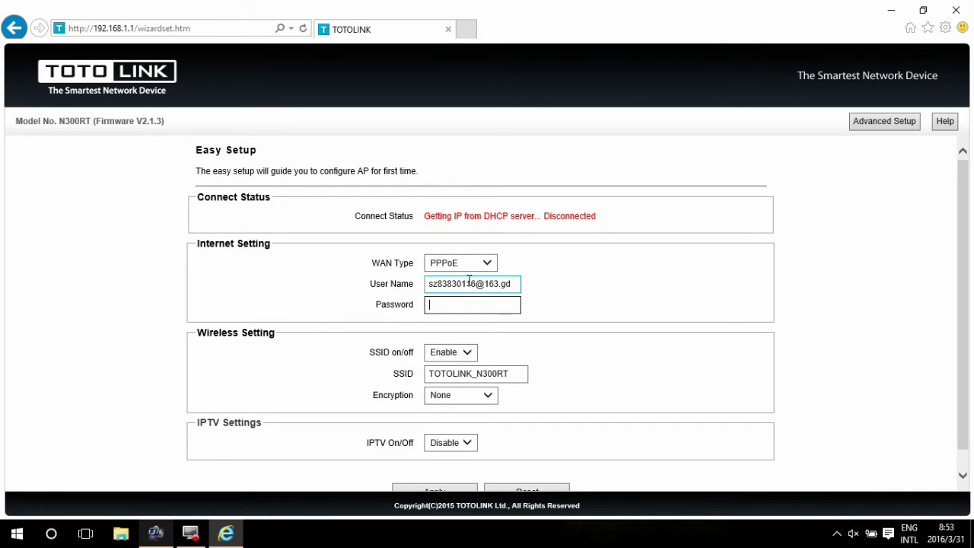
{"action": "type", "text": "12345678"}
Keep the SSID enabled and rename the wireless network to TOTOLINK01.
{"action": "left_click", "coordinate": [468, 353]}
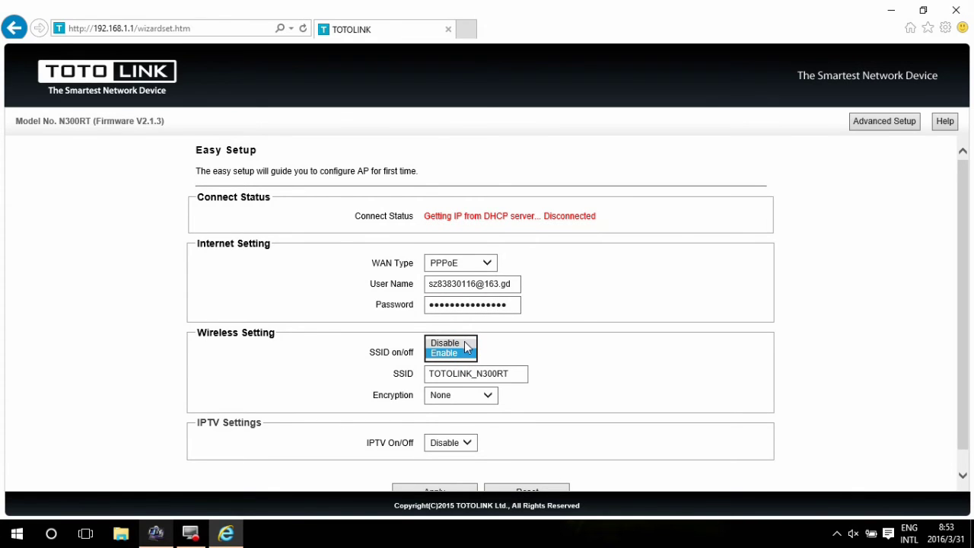
{"action": "left_click", "coordinate": [505, 368]}
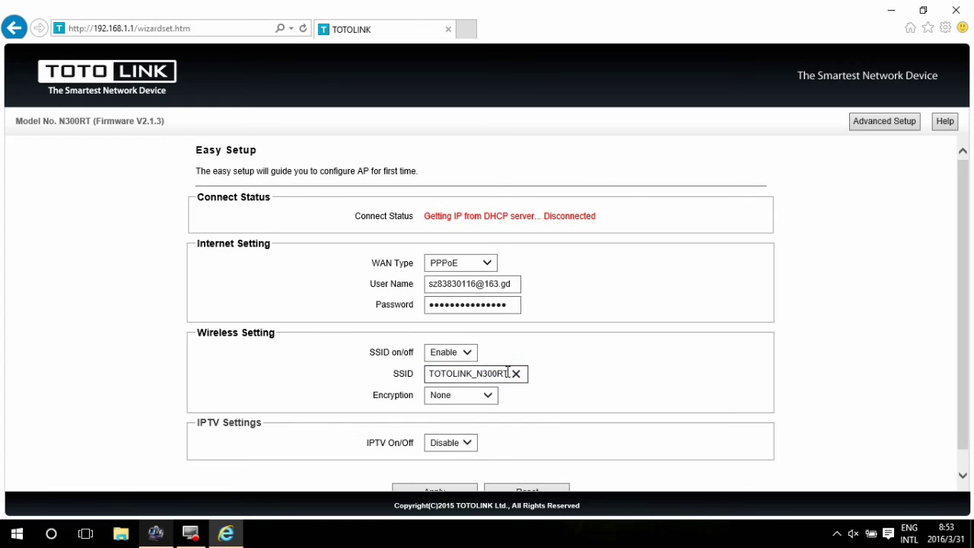
{"action": "left_click_drag", "start_coordinate": [507, 372], "coordinate": [479, 368]}
{"action": "key", "text": "BackSpace"}
{"action": "type", "text": "3"}
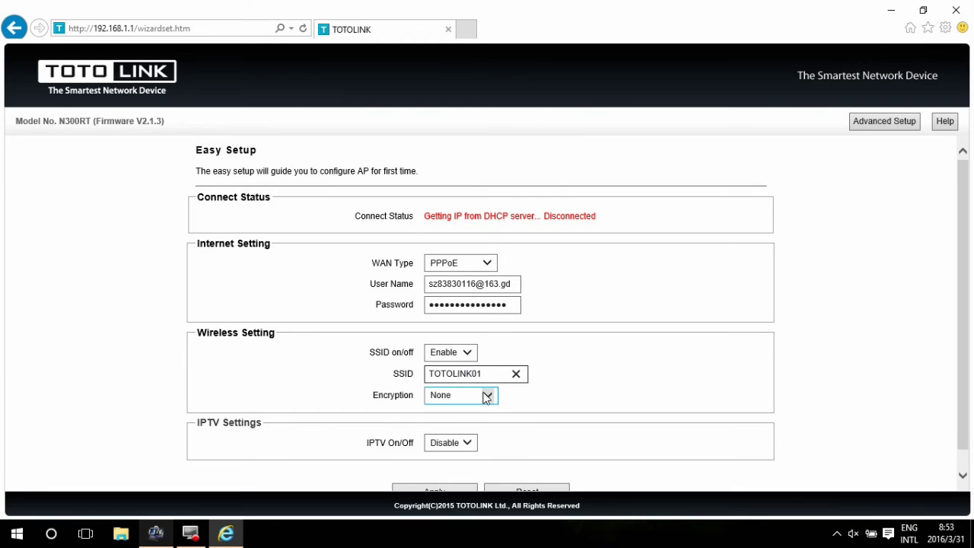
Choose WPA2 Mixed encryption with a pre-shared key and apply, rebooting the router.
{"action": "left_click", "coordinate": [487, 396]}
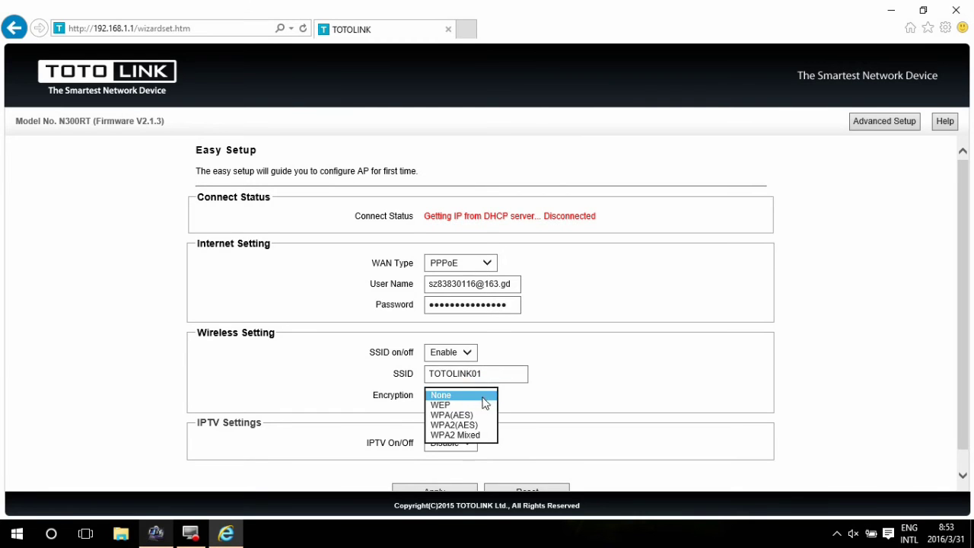
{"action": "left_click", "coordinate": [472, 435]}
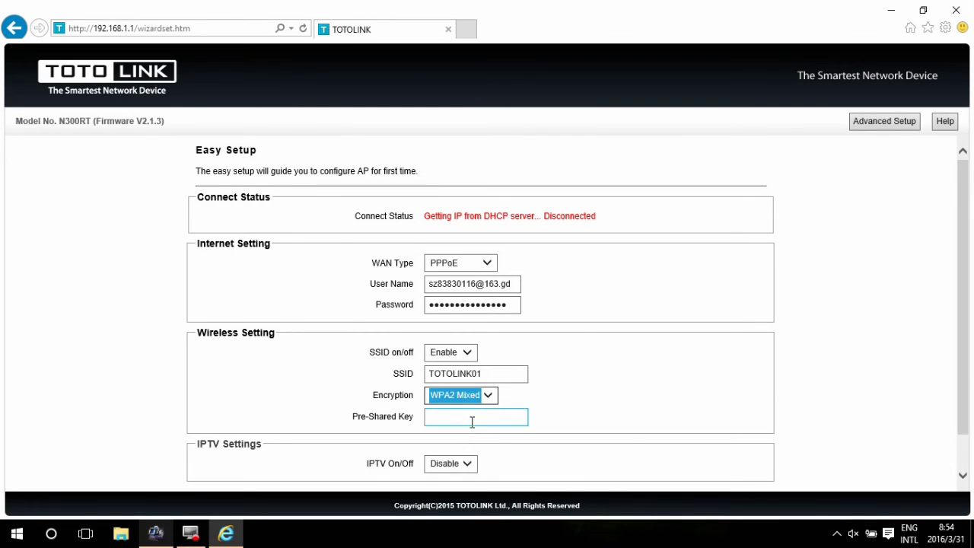
{"action": "left_click", "coordinate": [470, 417]}
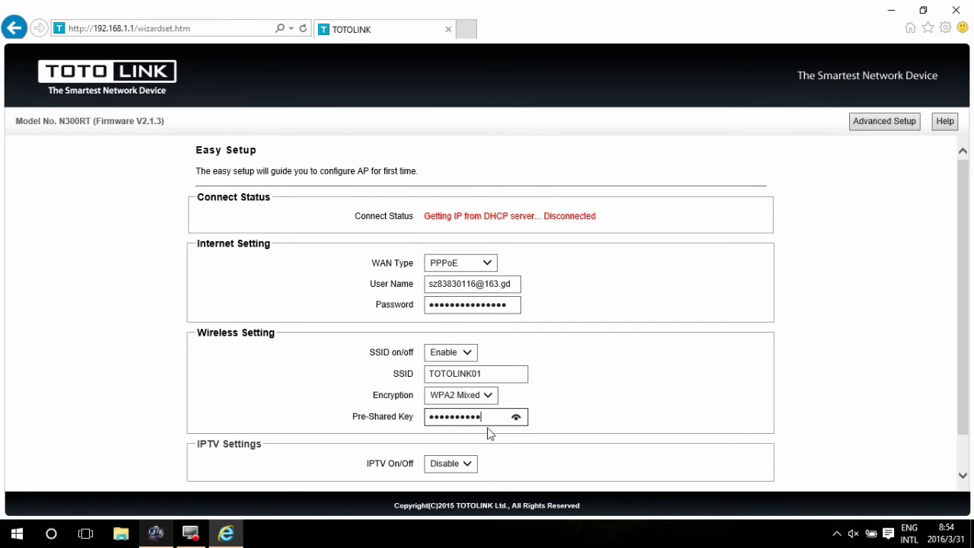
{"action": "scroll", "coordinate": [482, 435], "scroll_direction": "down", "scroll_amount": 1}
{"action": "left_click", "coordinate": [460, 473]}
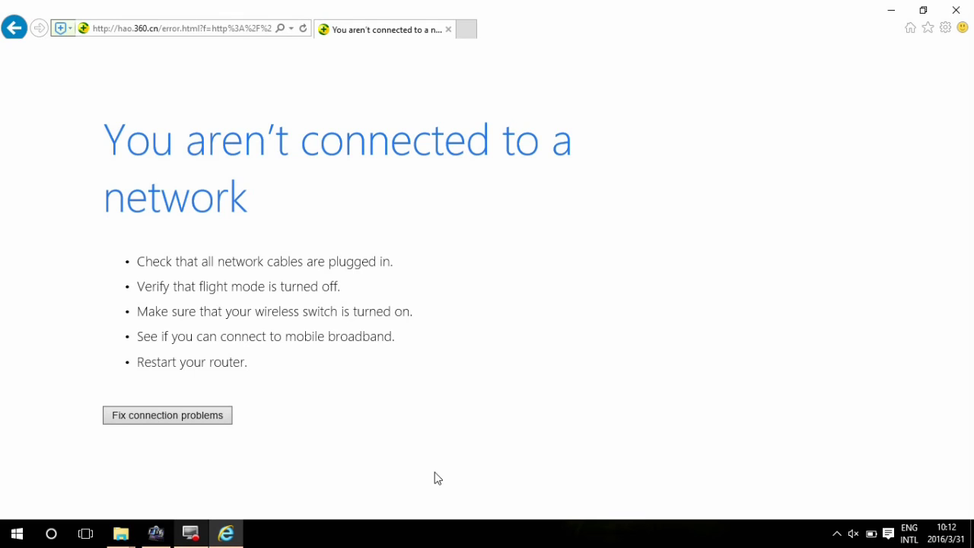
Connect the laptop to the TOTOLINK01 Wi-Fi from the taskbar's network list.
{"action": "left_click", "coordinate": [837, 533]}
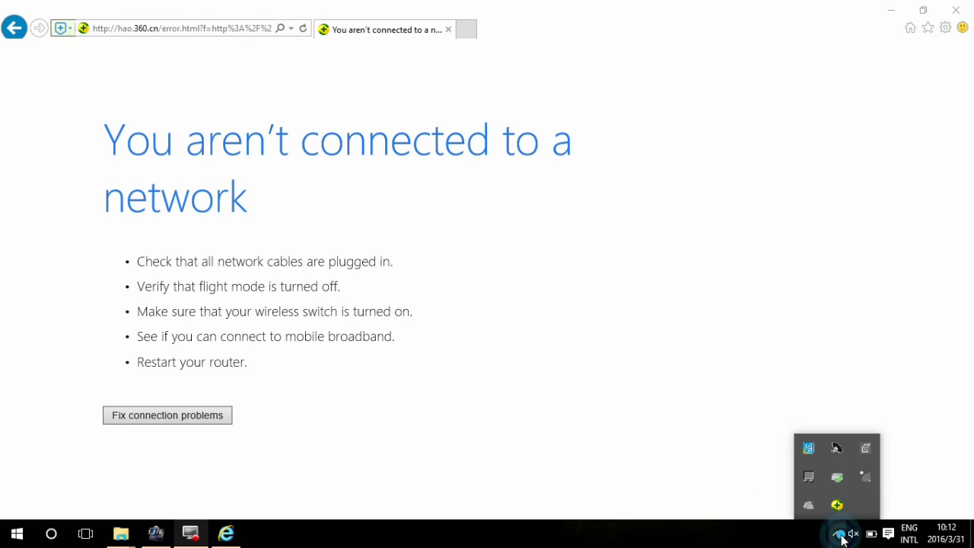
{"action": "left_click", "coordinate": [864, 480]}
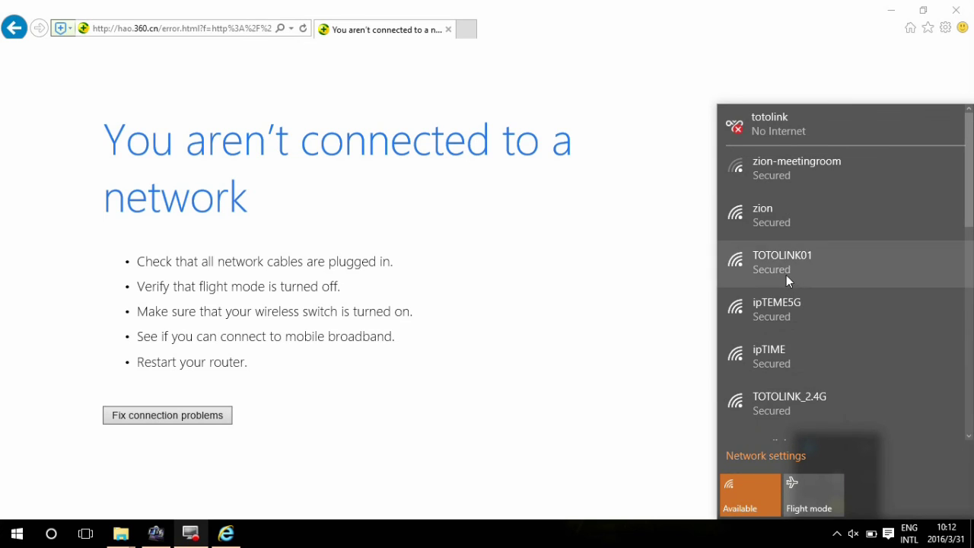
{"action": "left_click", "coordinate": [786, 274]}
{"action": "left_click", "coordinate": [896, 318]}
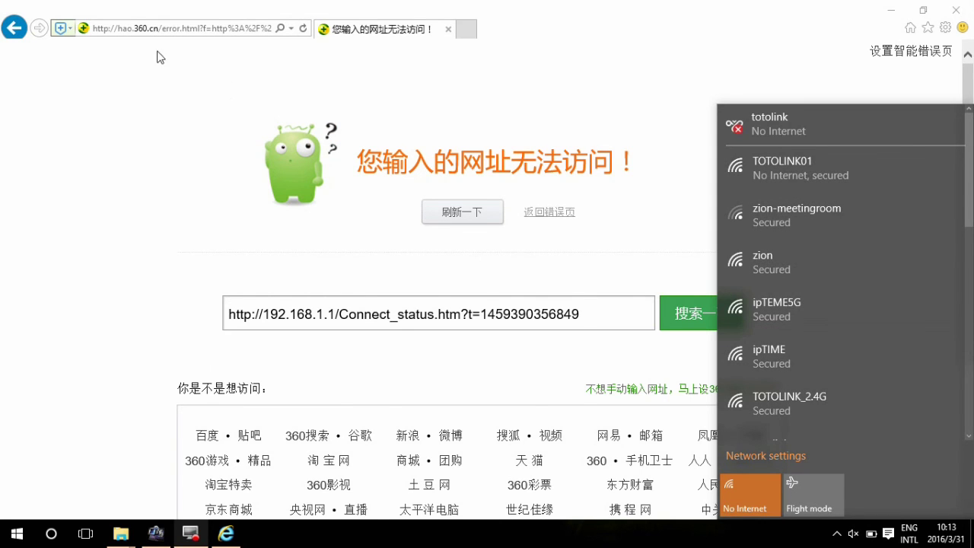
Select the current Internet Explorer address, dismissing the Wi-Fi network list.
{"action": "left_click", "coordinate": [116, 31]}
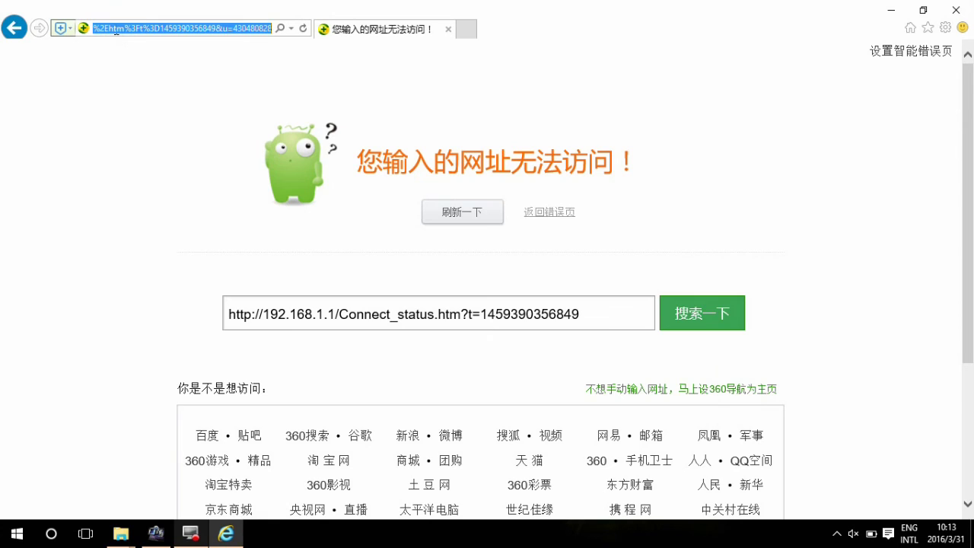